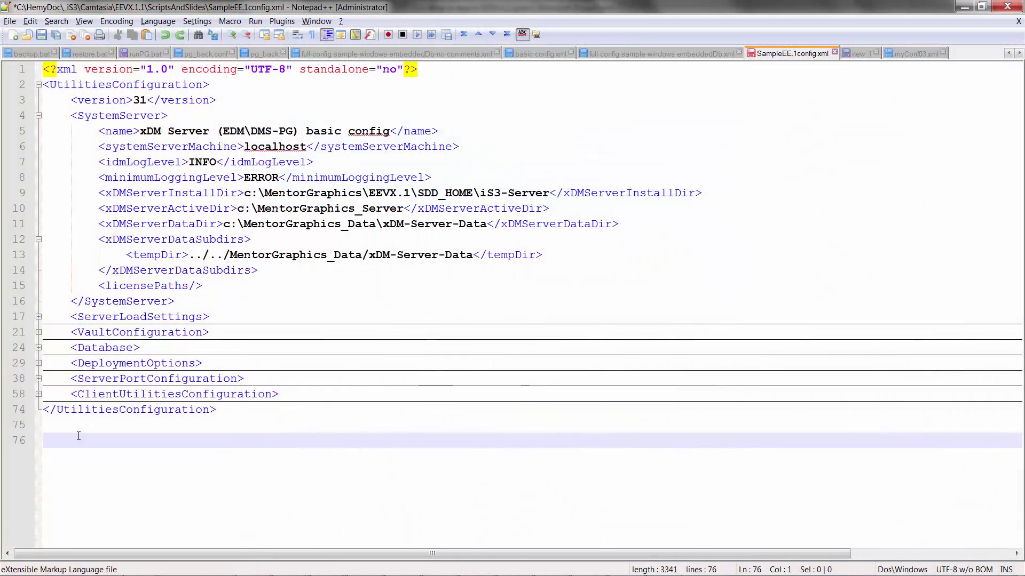
Delete the xDMServerInstallDir line on line 9, then restore it with undo
left_click(157, 194)
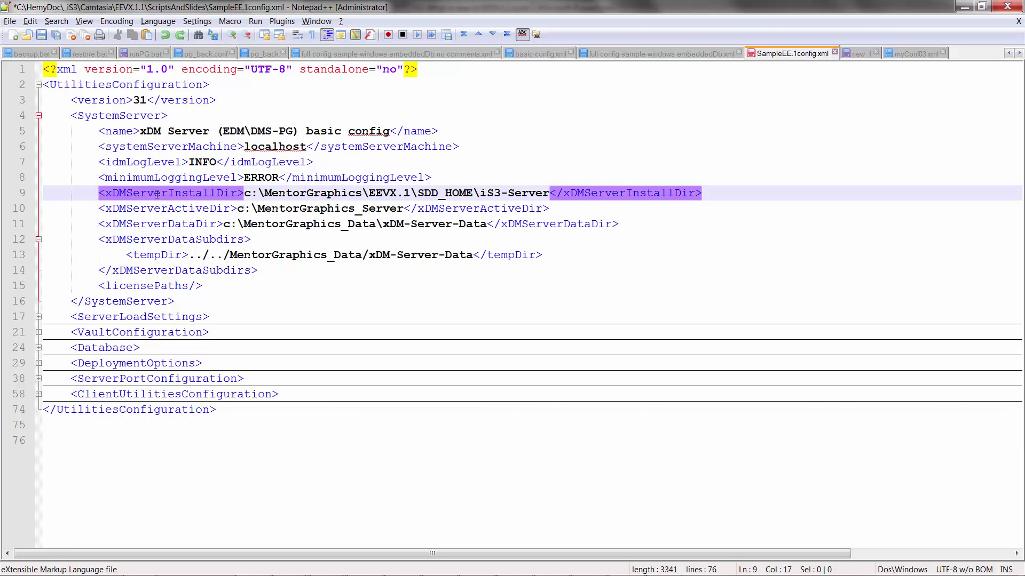
key("Home")
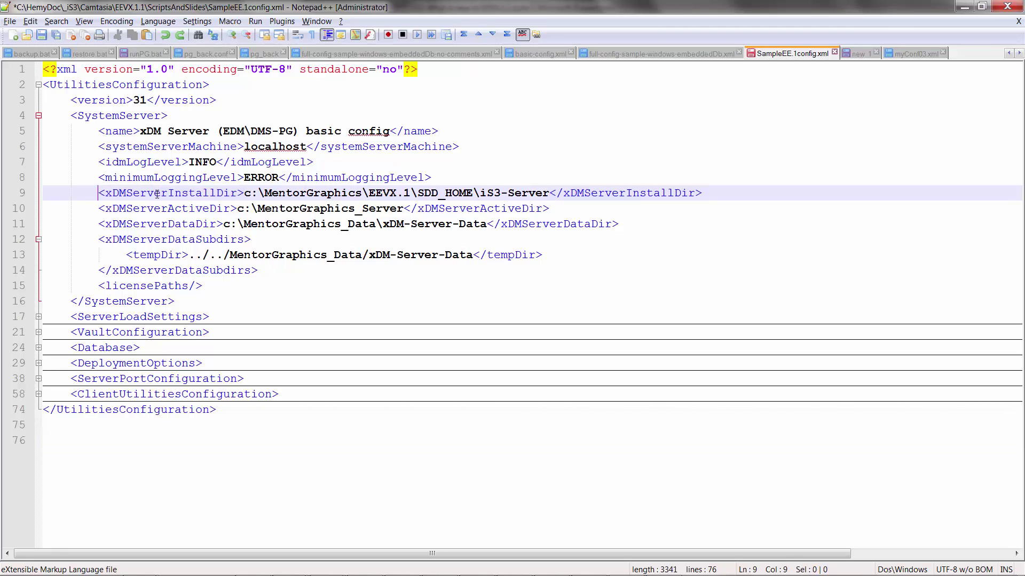
key("shift+End")
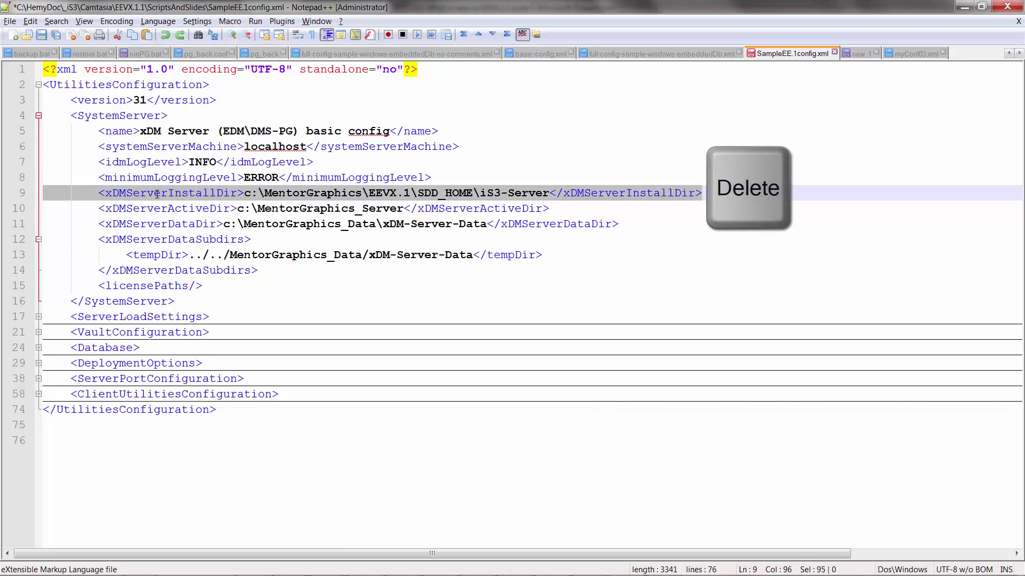
key("Delete")
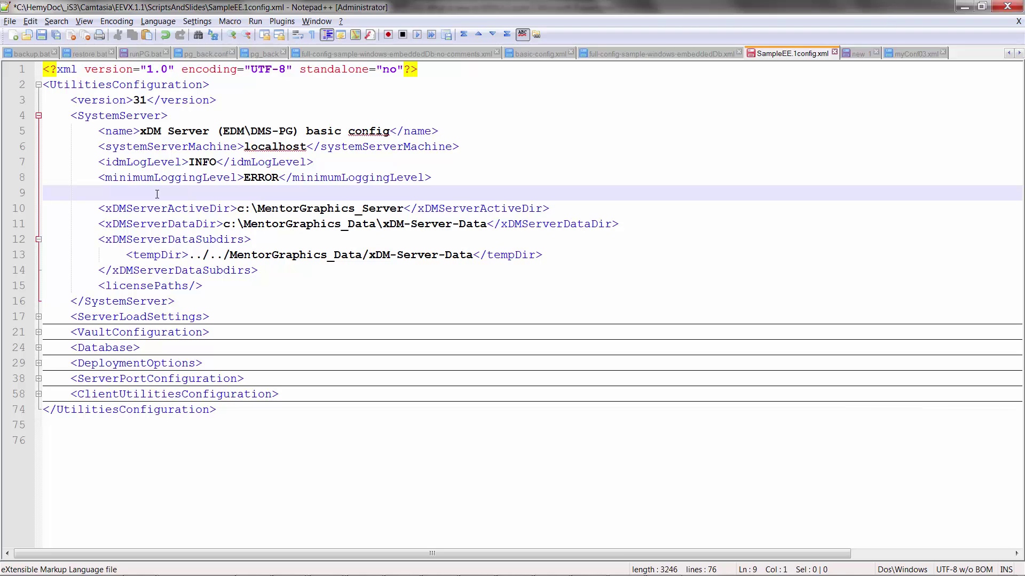
key("ctrl+z")
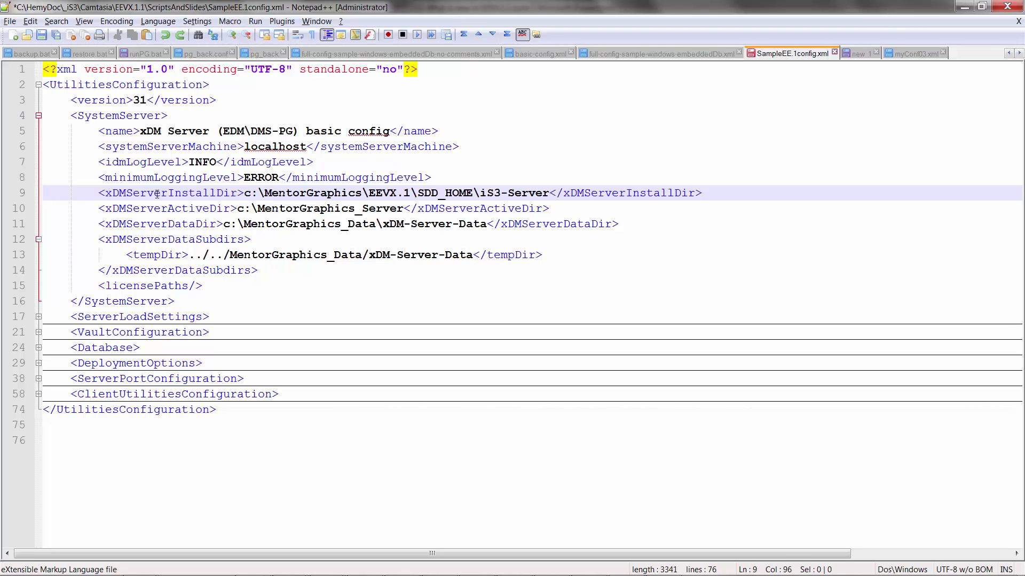
Append .1 so the install path reads EEVX.1.1, then select the tempDir line with its relative path
left_click(412, 193)
type(".1")
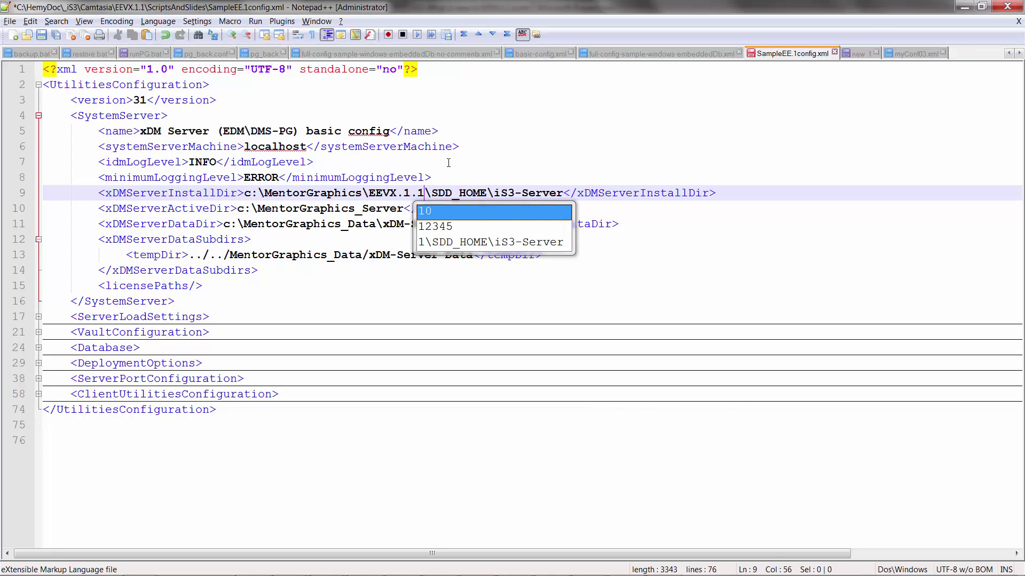
left_click(448, 163)
left_click(163, 455)
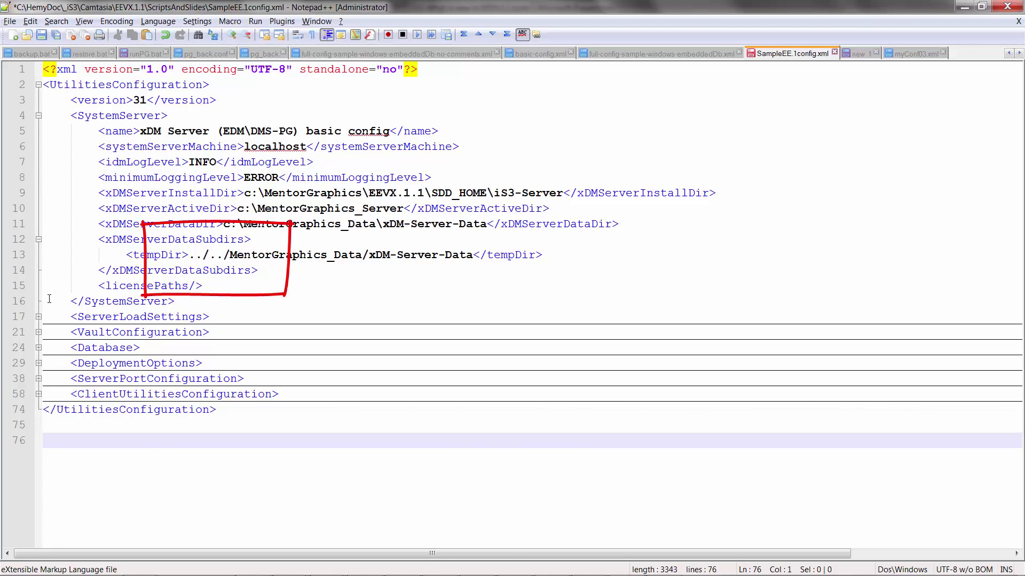
left_click(59, 254)
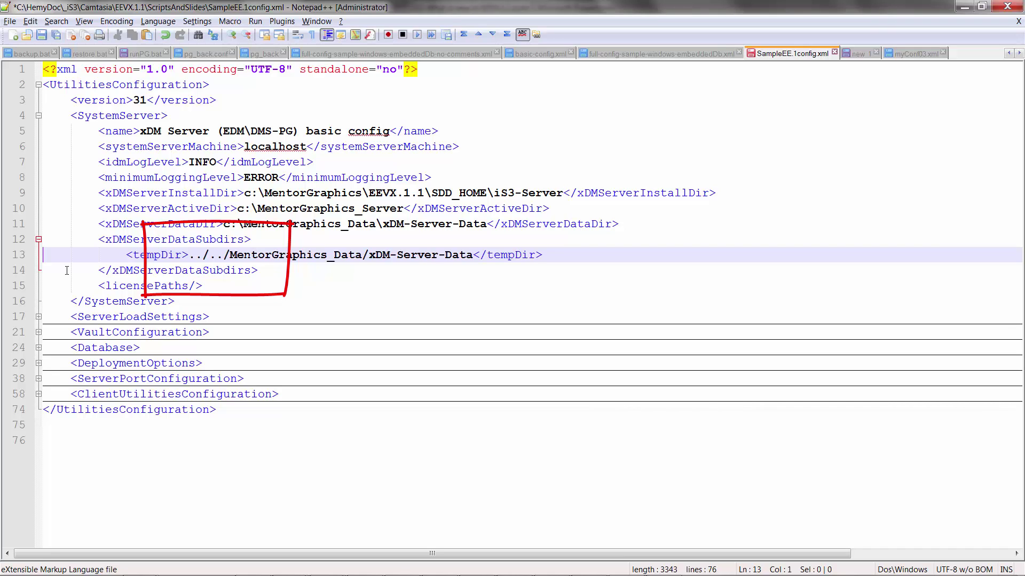
key("shift+Down")
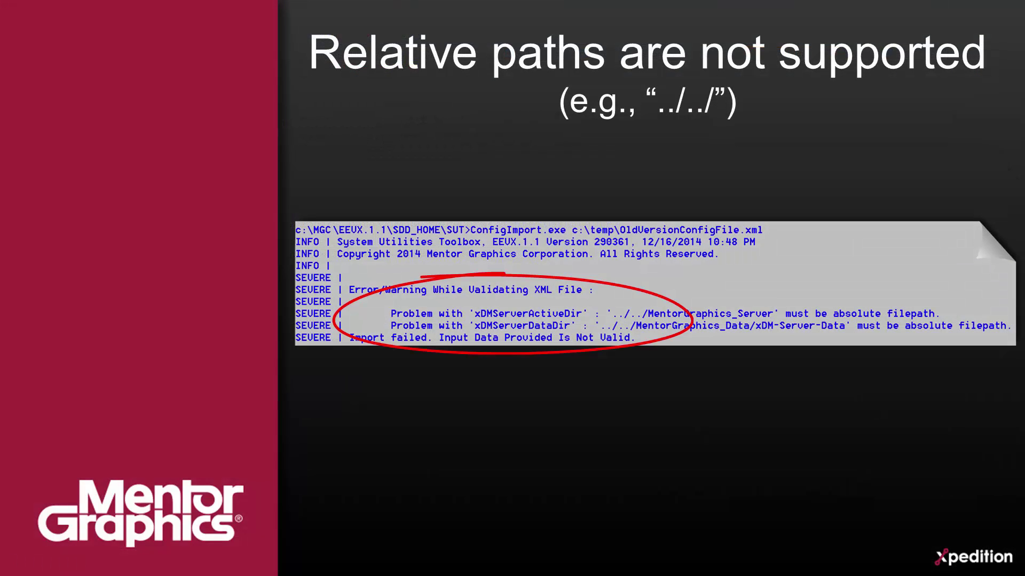
Advance to the relative versus absolute path slide and reveal the red X over the ../../ path
key("Right")
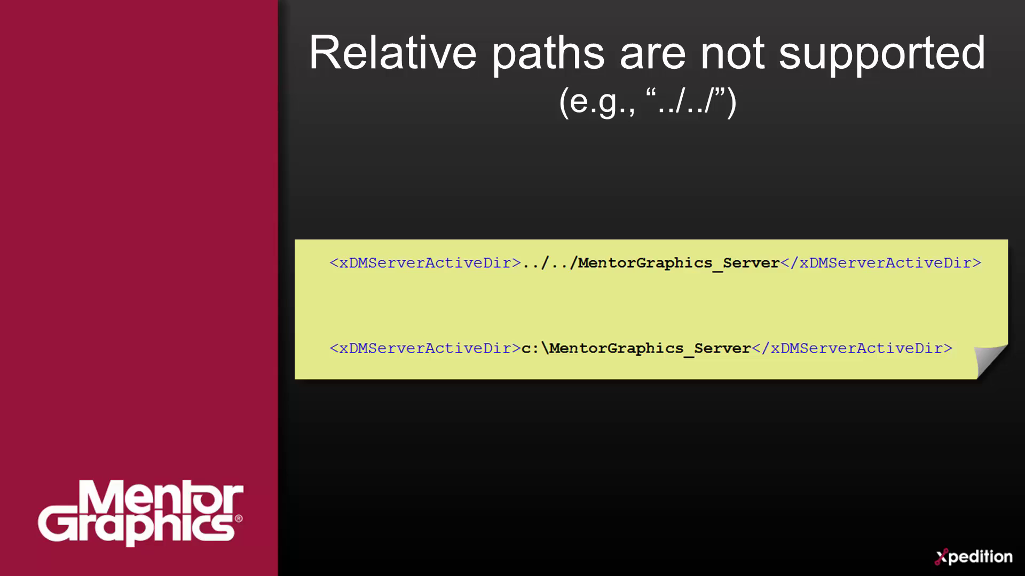
key("Right")
key("Right")
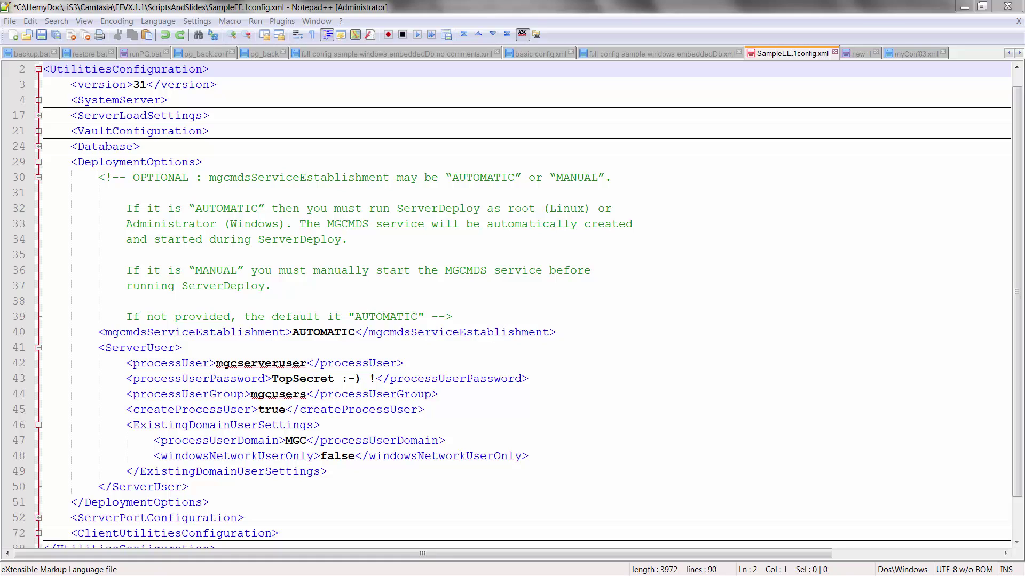
Replace AUTOMATIC with MANUAL for mgcmdsServiceEstablishment, then return to the top of the file
double_click(320, 333)
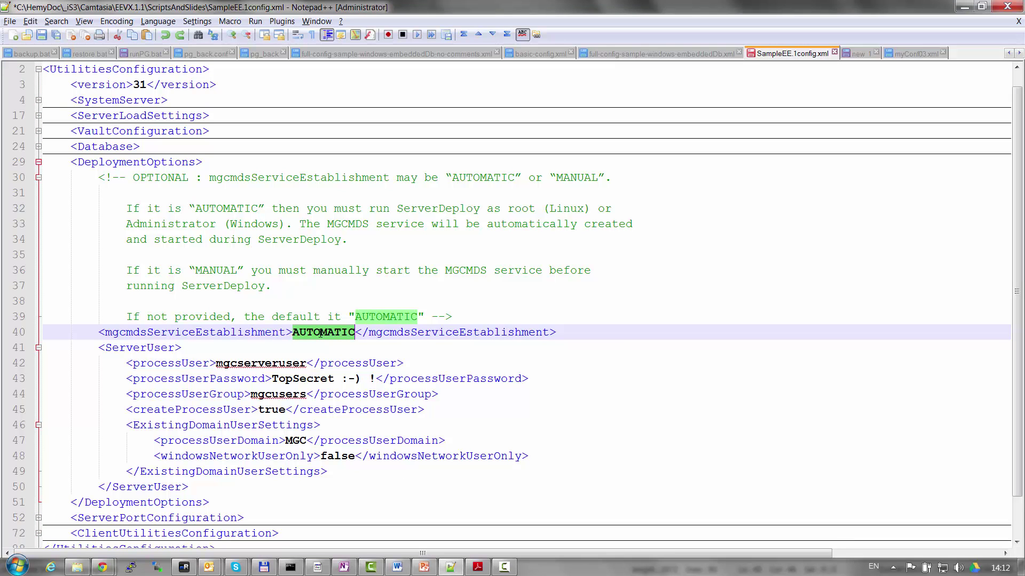
type("MANUAL")
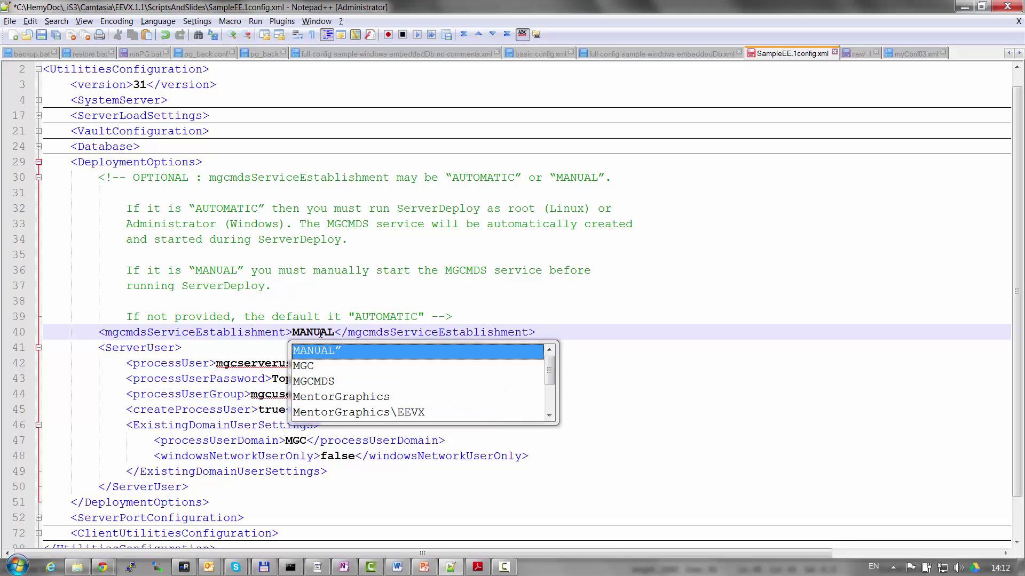
left_click(308, 304)
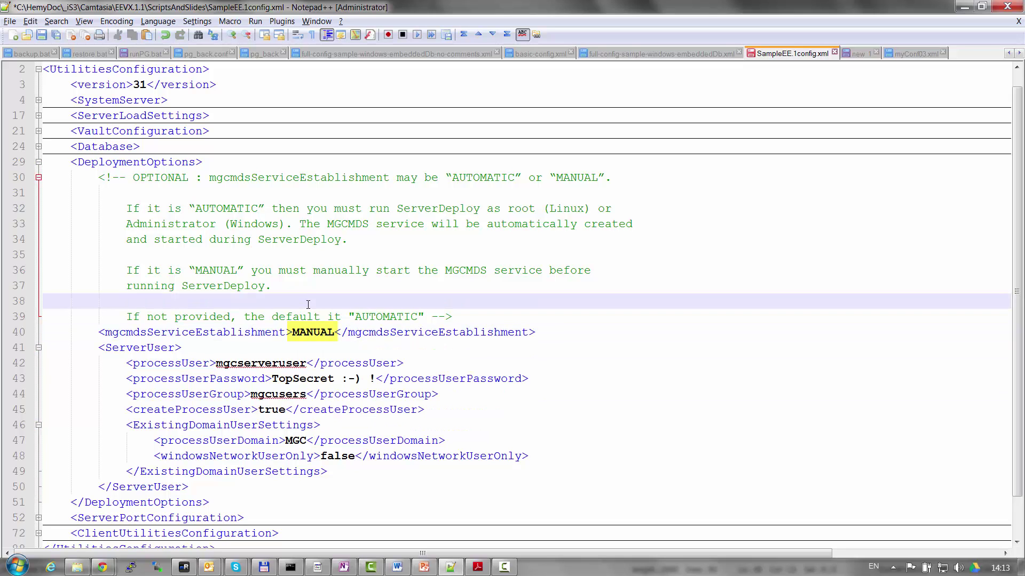
left_click(45, 68)
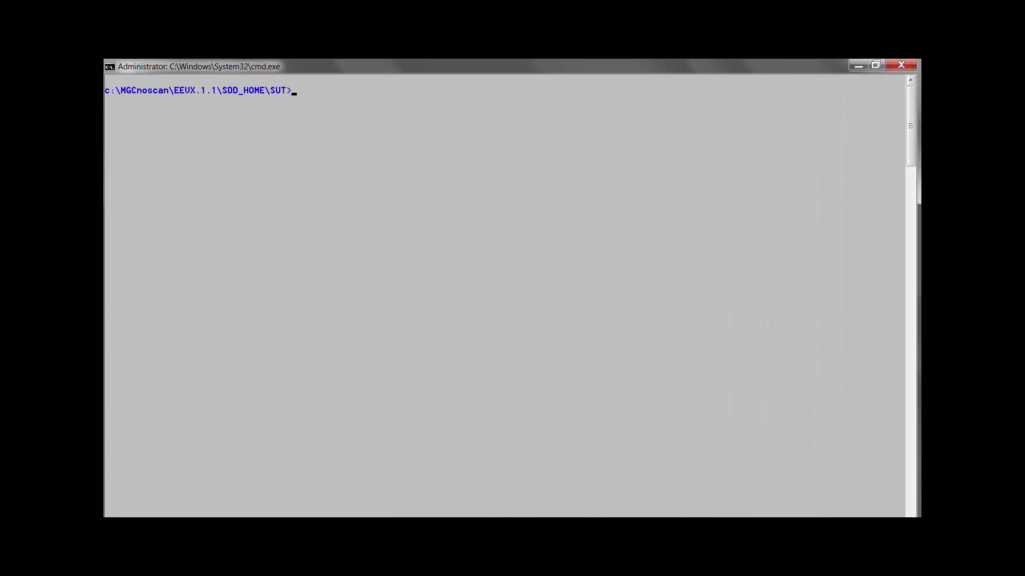
Run ConfigInputXMLUpdate.exe on c:\temp\OldVersionConfigFile.xml using Tab completion
type("configin")
key("Tab")
type("c:\\")
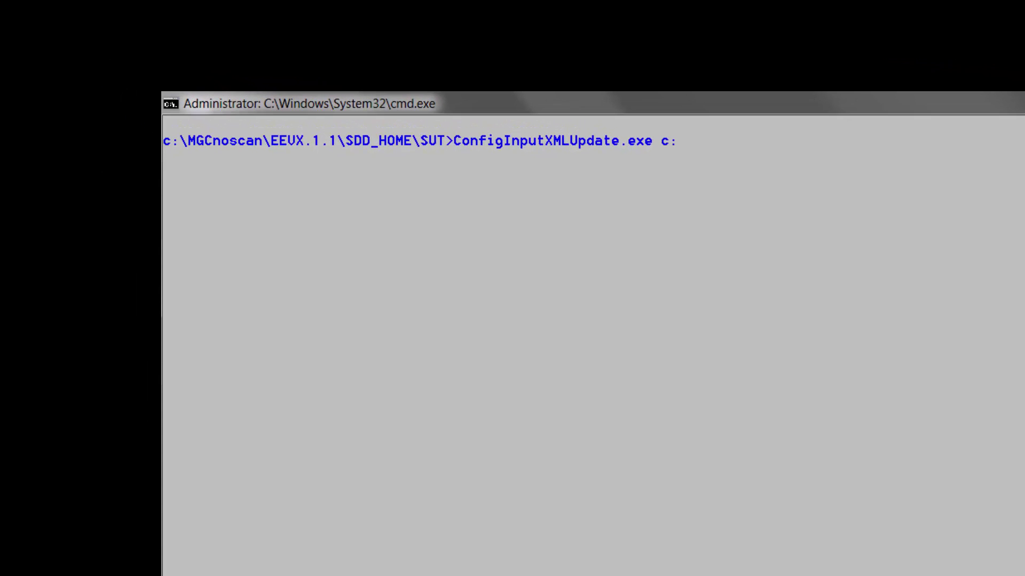
type("temp\\")
key("Tab")
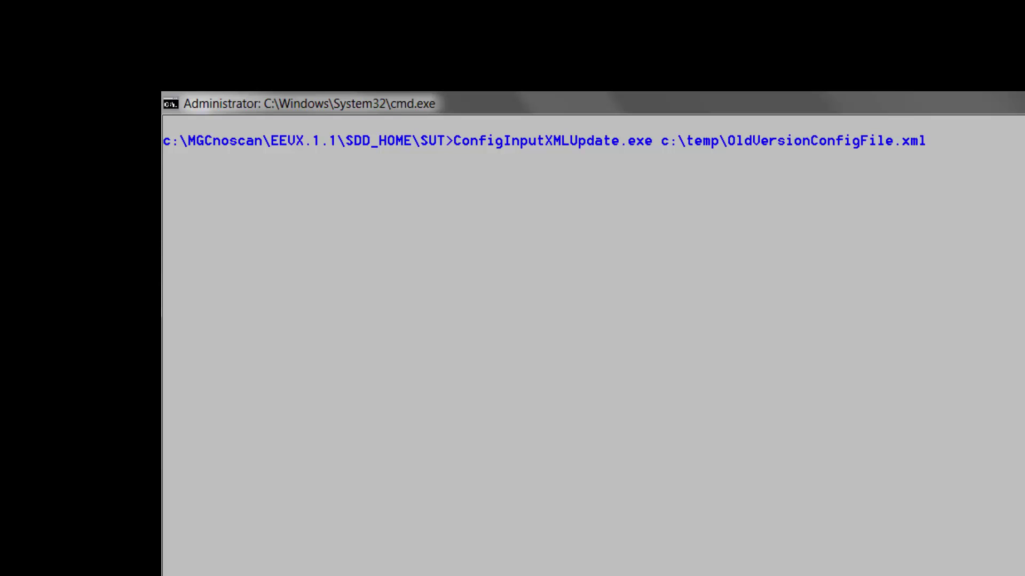
key("Return")
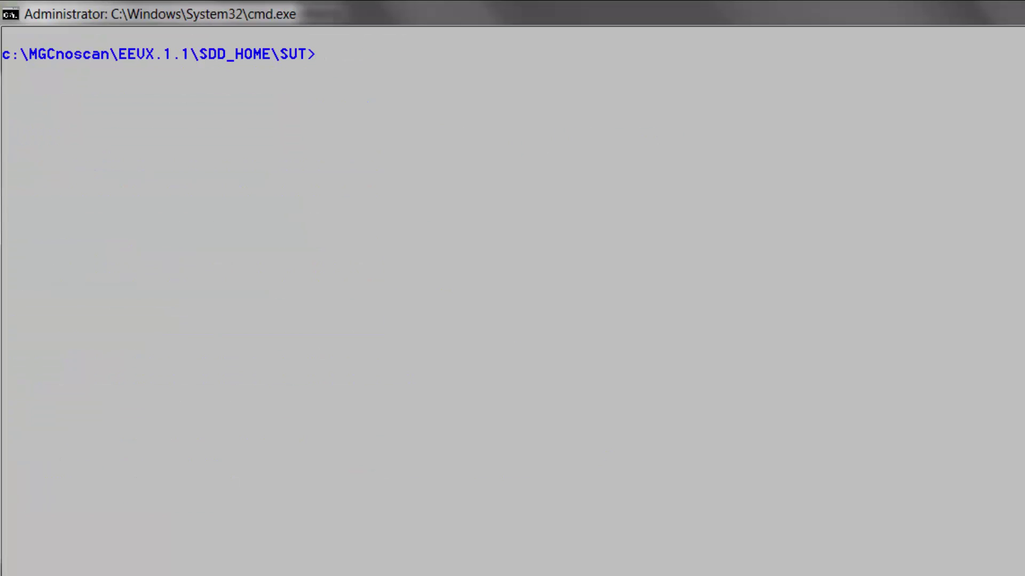
Run ConfigImport.exe on c:\temp\OldVersionConfigFile.xml, correcting the mistyped path first
type("configim")
key("Tab")
type("c:\\temp\\curr")
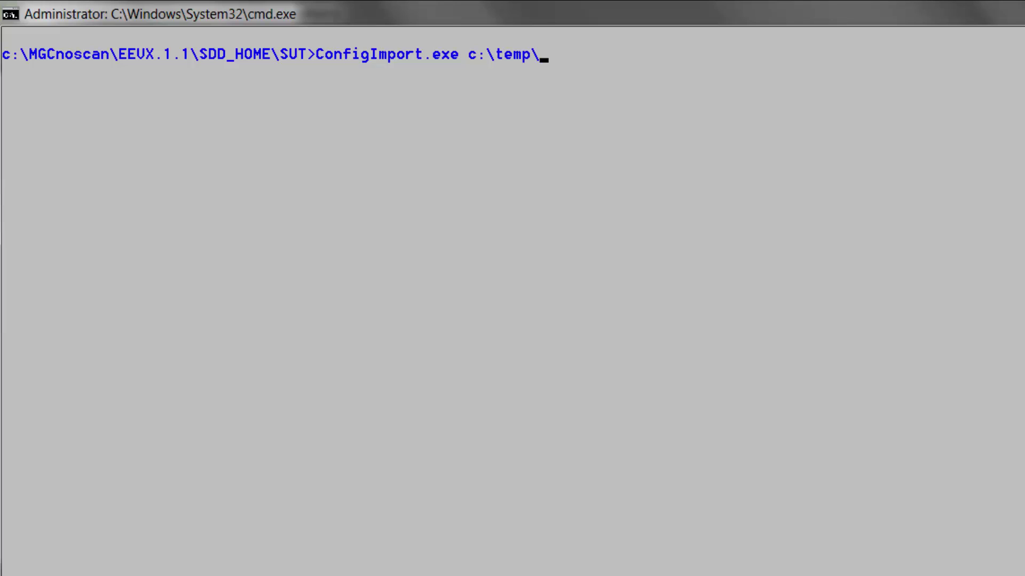
key("BackSpace")
key("BackSpace")
key("BackSpace")
key("BackSpace")
type("o")
key("Tab")
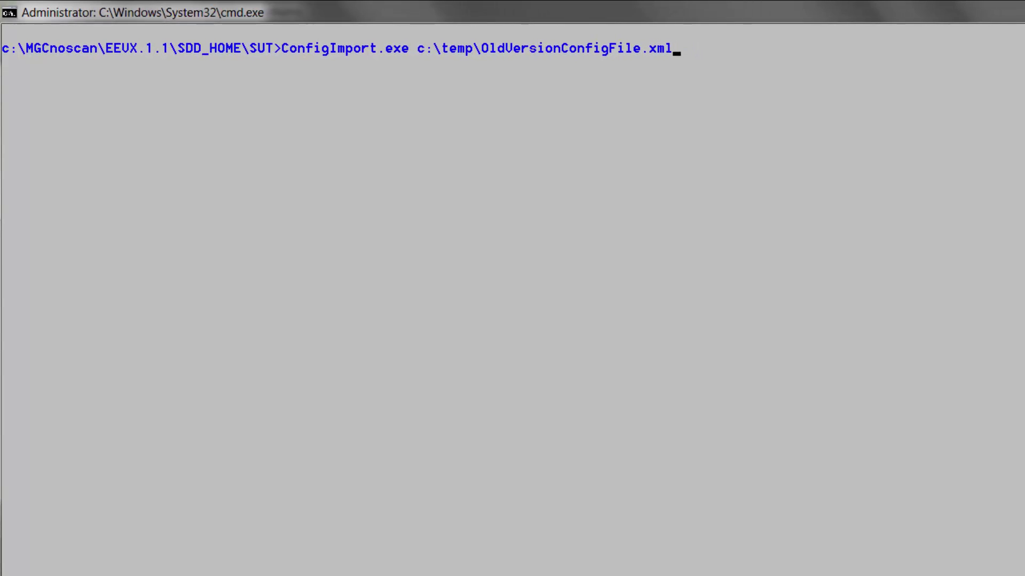
key("Return")
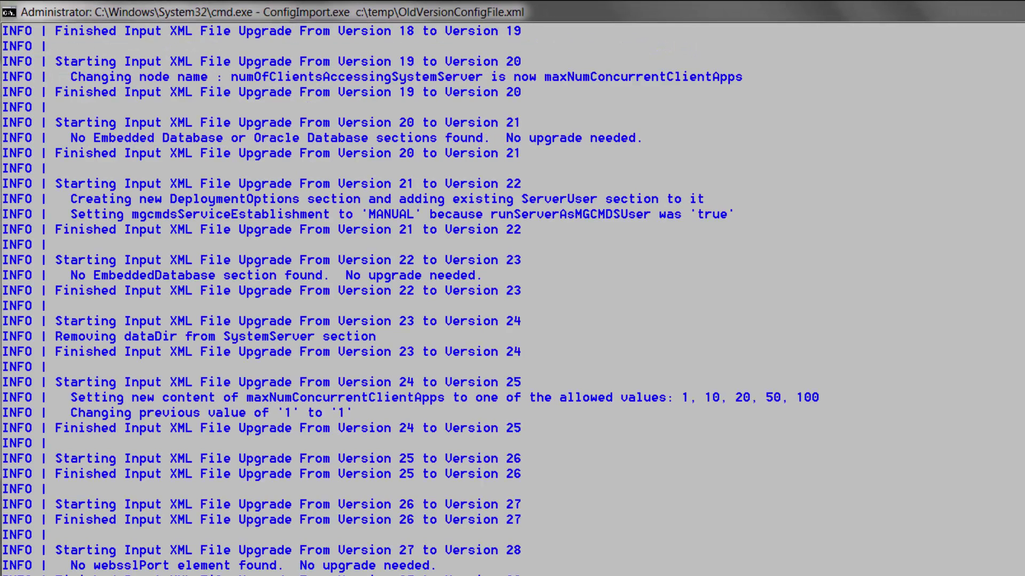